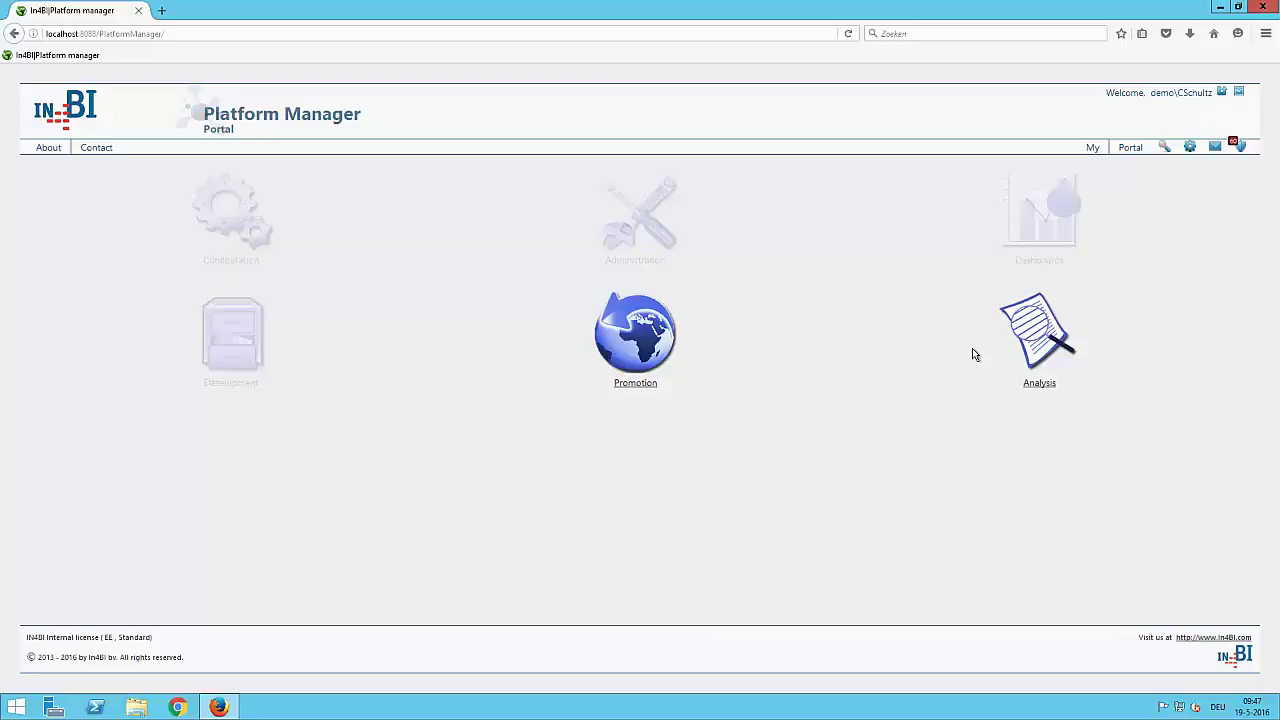
# Step: In the Promotion explorer, browse to Acceptance > Europe > Management to list its six items
pyautogui.click(630, 355)
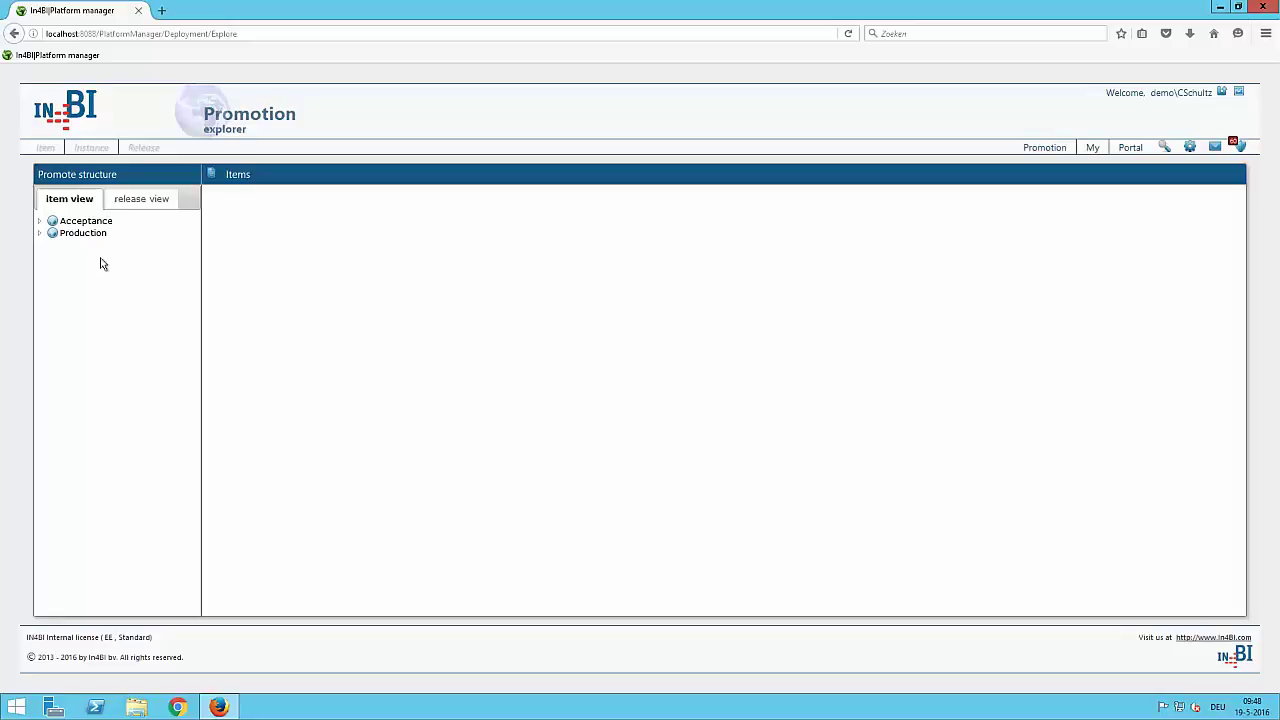
pyautogui.click(40, 222)
pyautogui.click(50, 233)
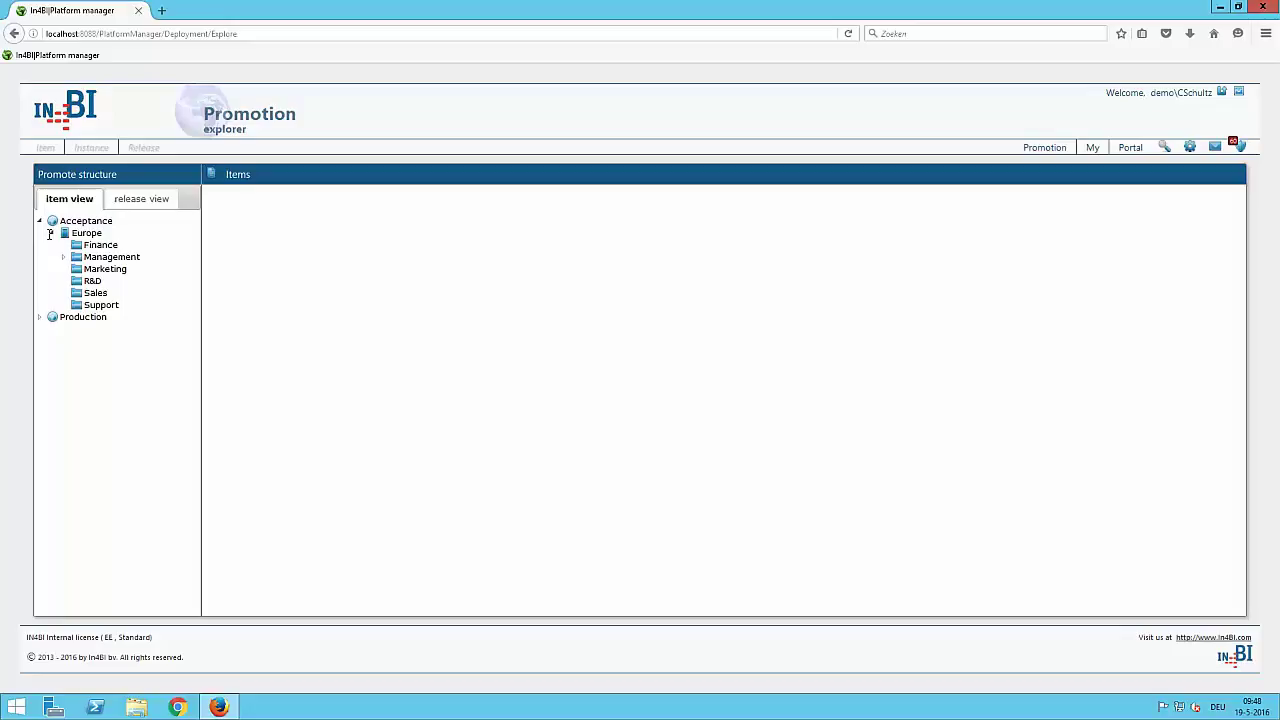
pyautogui.click(118, 258)
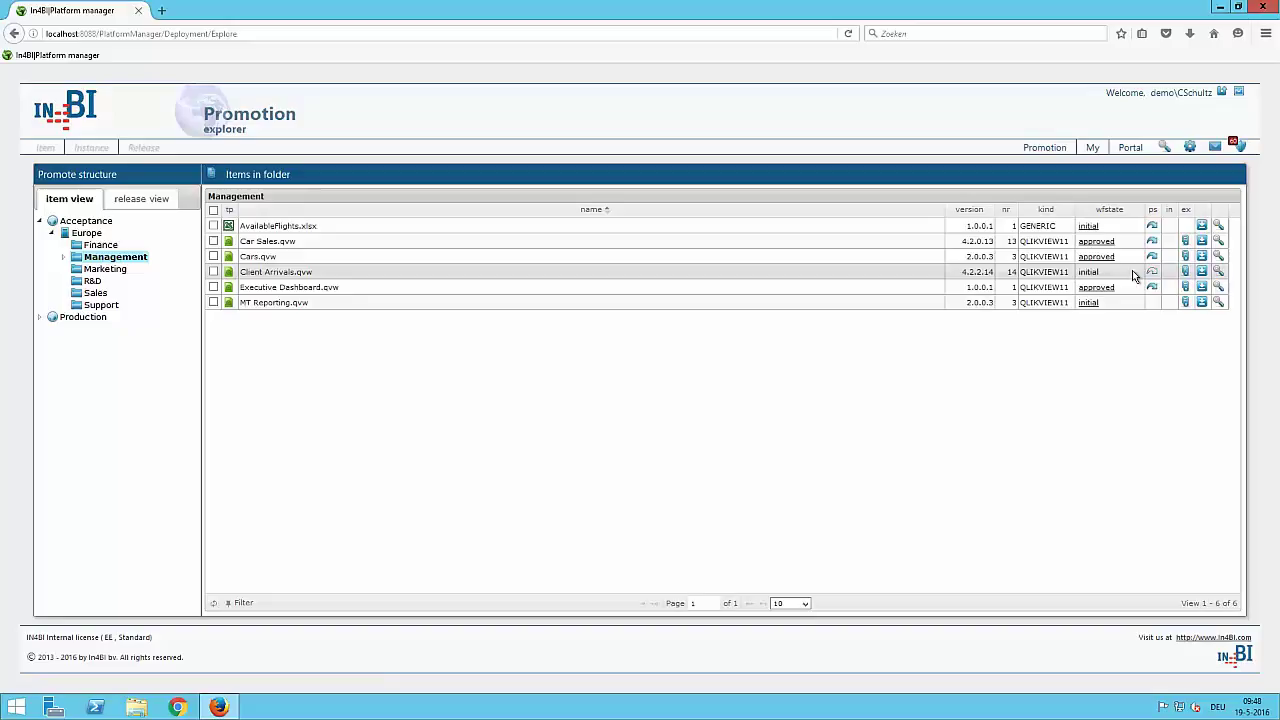
# Step: Briefly show where Client Arrivals.qvw is deployed, then hide those details
pyautogui.moveTo(1154, 272)
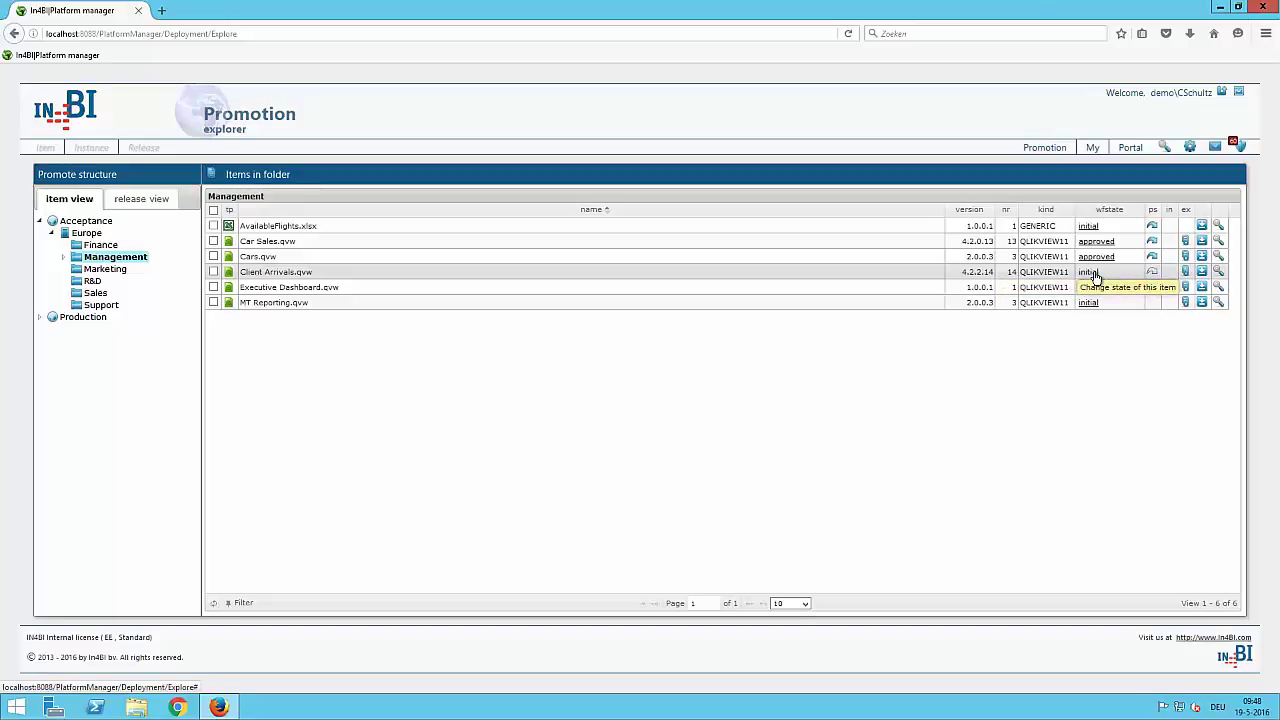
pyautogui.click(1152, 272)
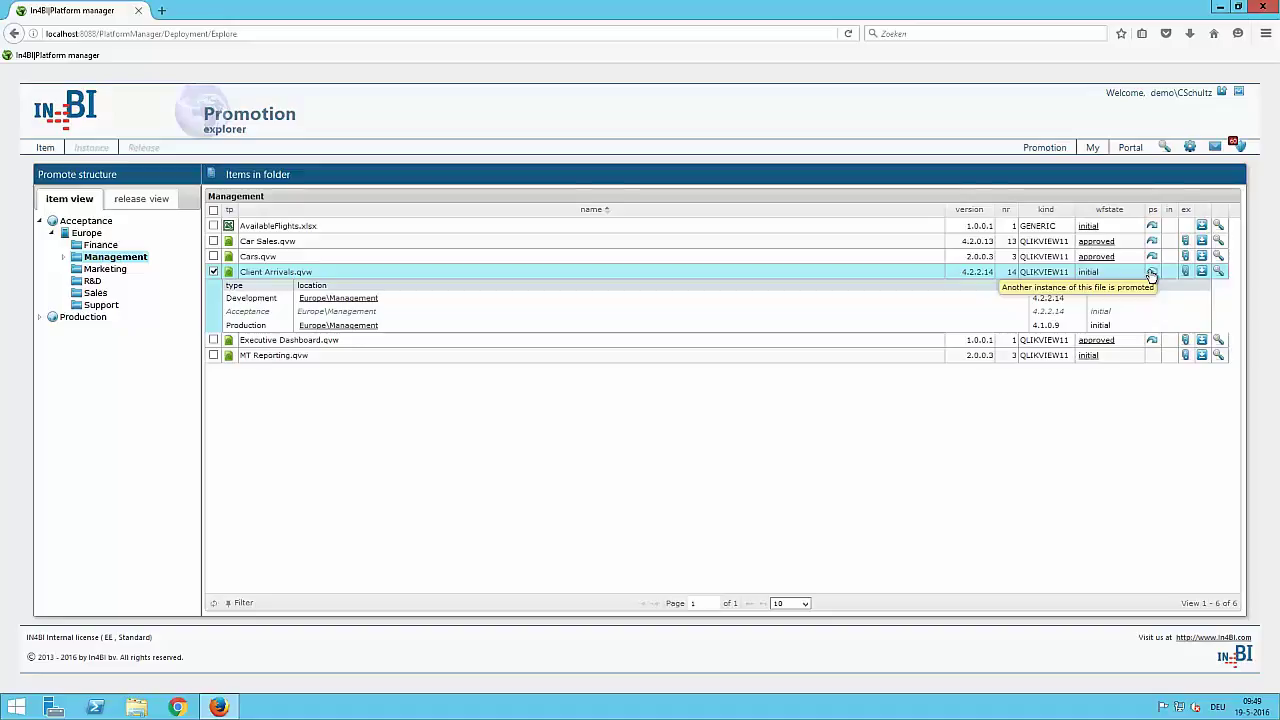
pyautogui.click(1152, 272)
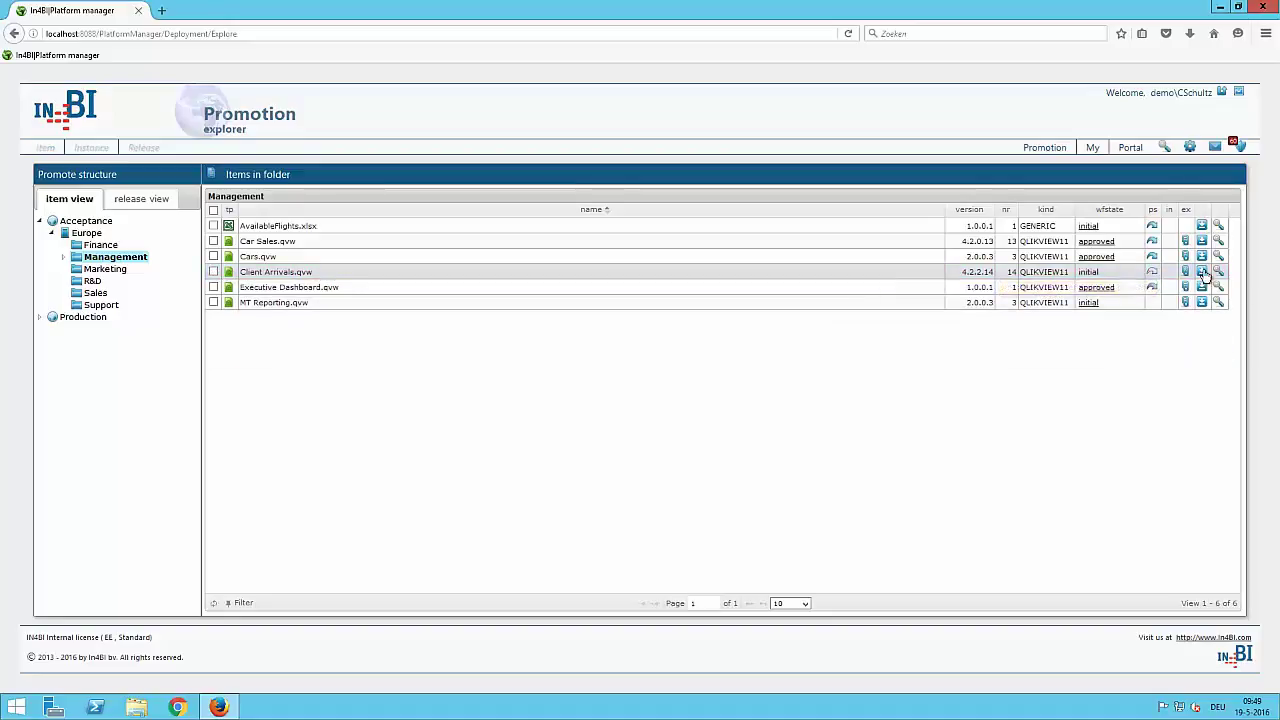
# Step: List all instances of Client Arrivals.qvw and check instances 14 and 13 for comparison
pyautogui.click(1203, 273)
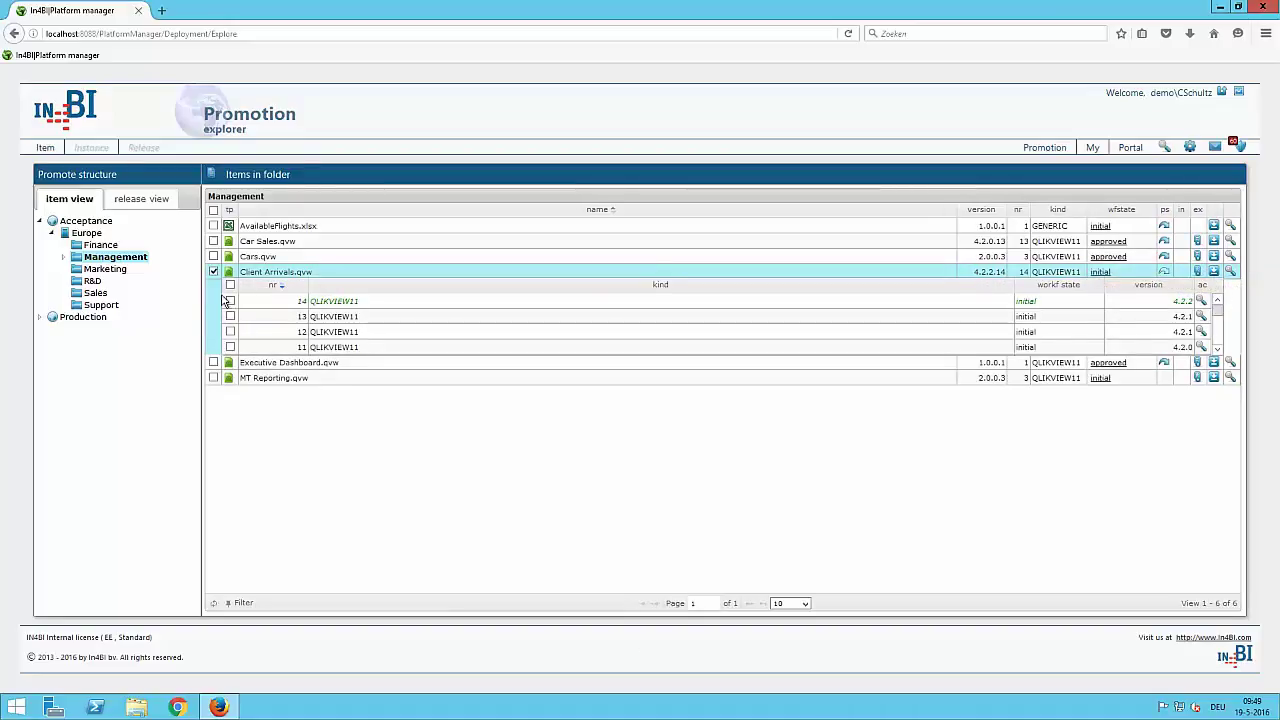
pyautogui.click(230, 300)
pyautogui.click(230, 316)
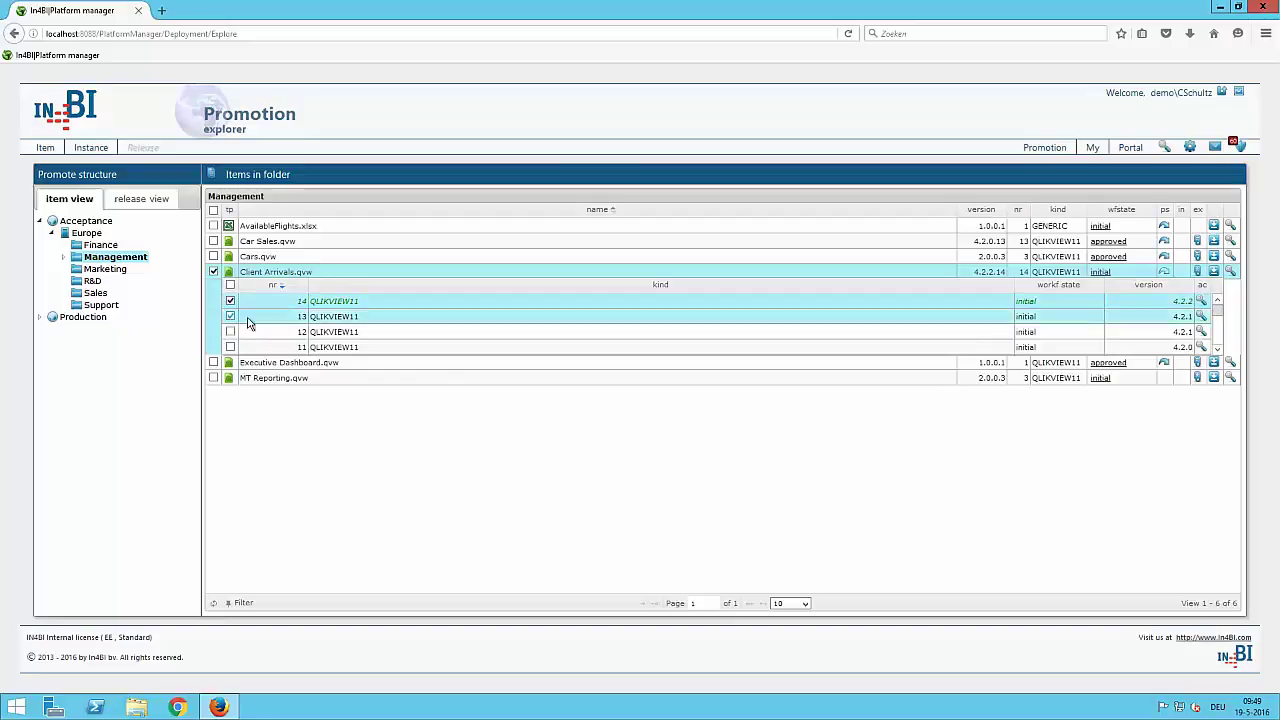
# Step: Generate a differences report for instances 13 and 14, review the changed graphs, then return
pyautogui.rightClick(342, 312)
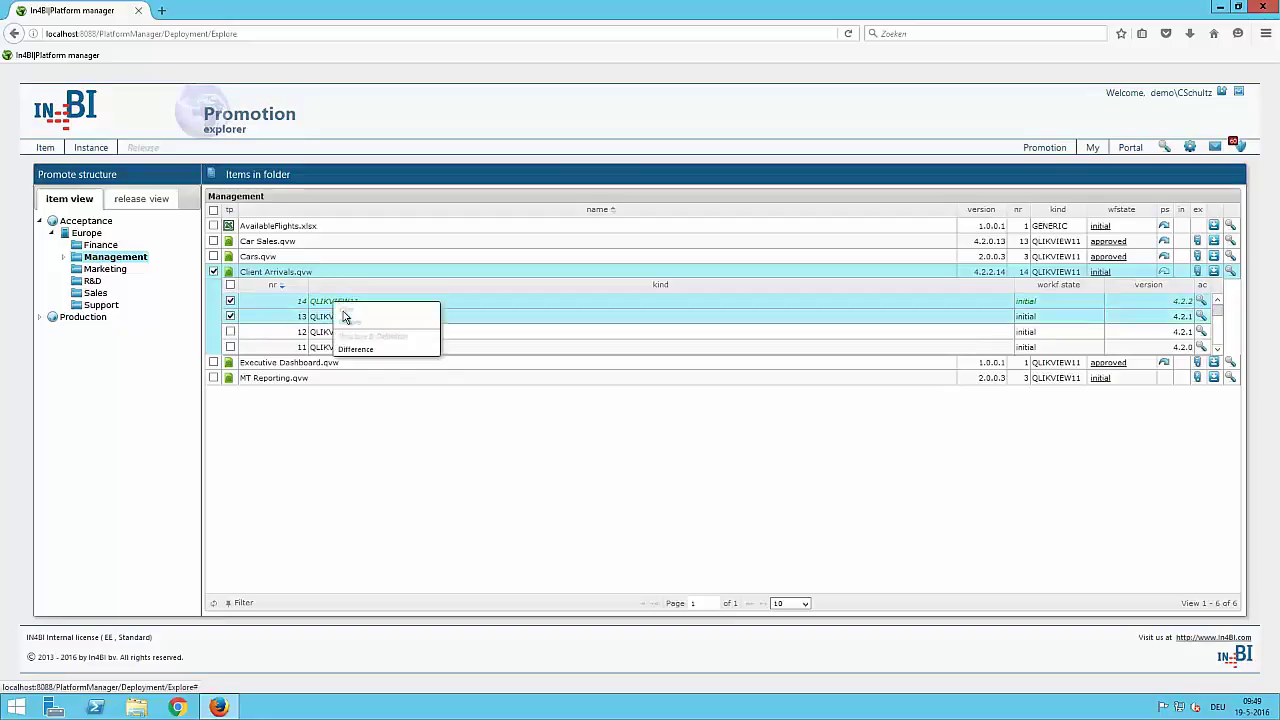
pyautogui.click(380, 351)
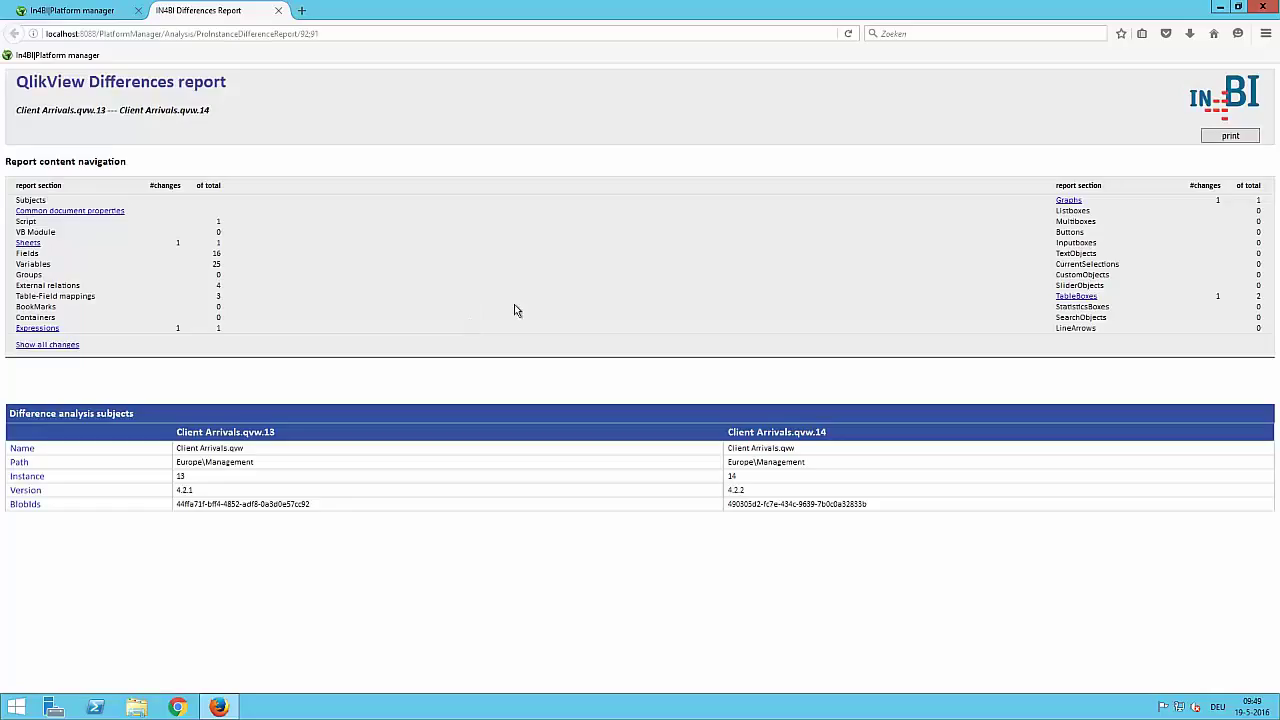
pyautogui.click(1070, 203)
pyautogui.scroll(-5, 905, 350)
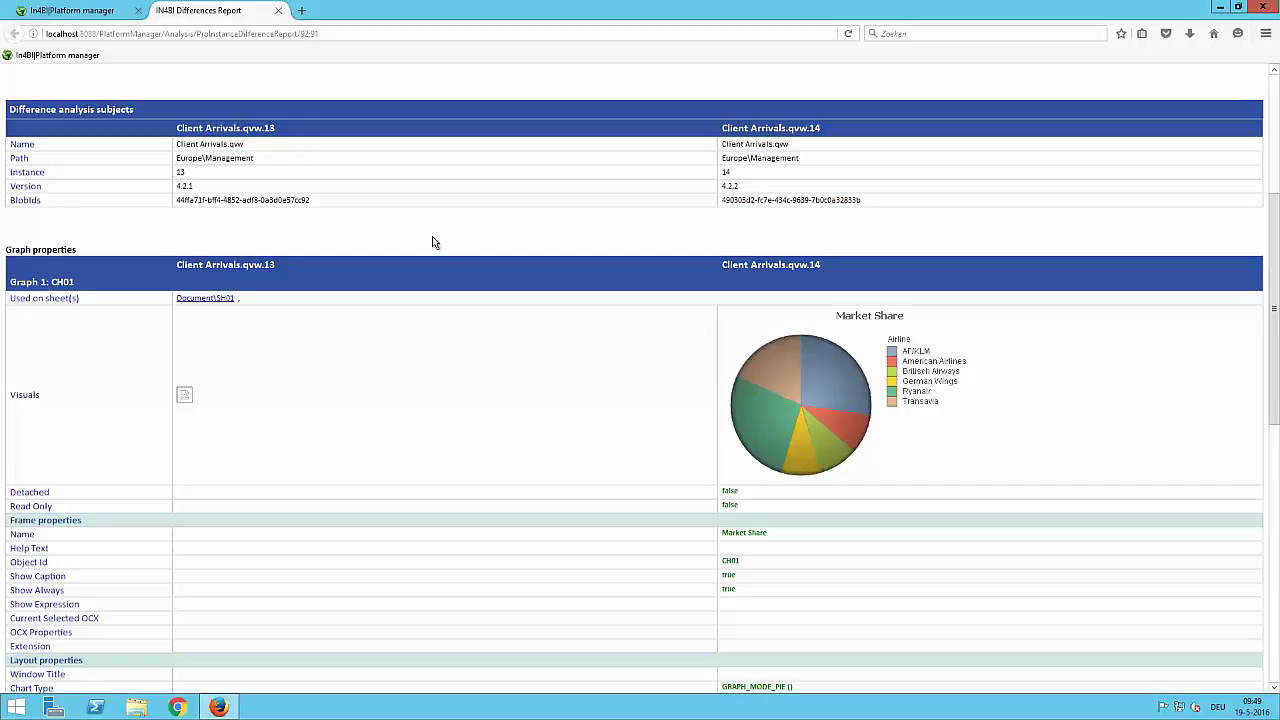
pyautogui.click(78, 12)
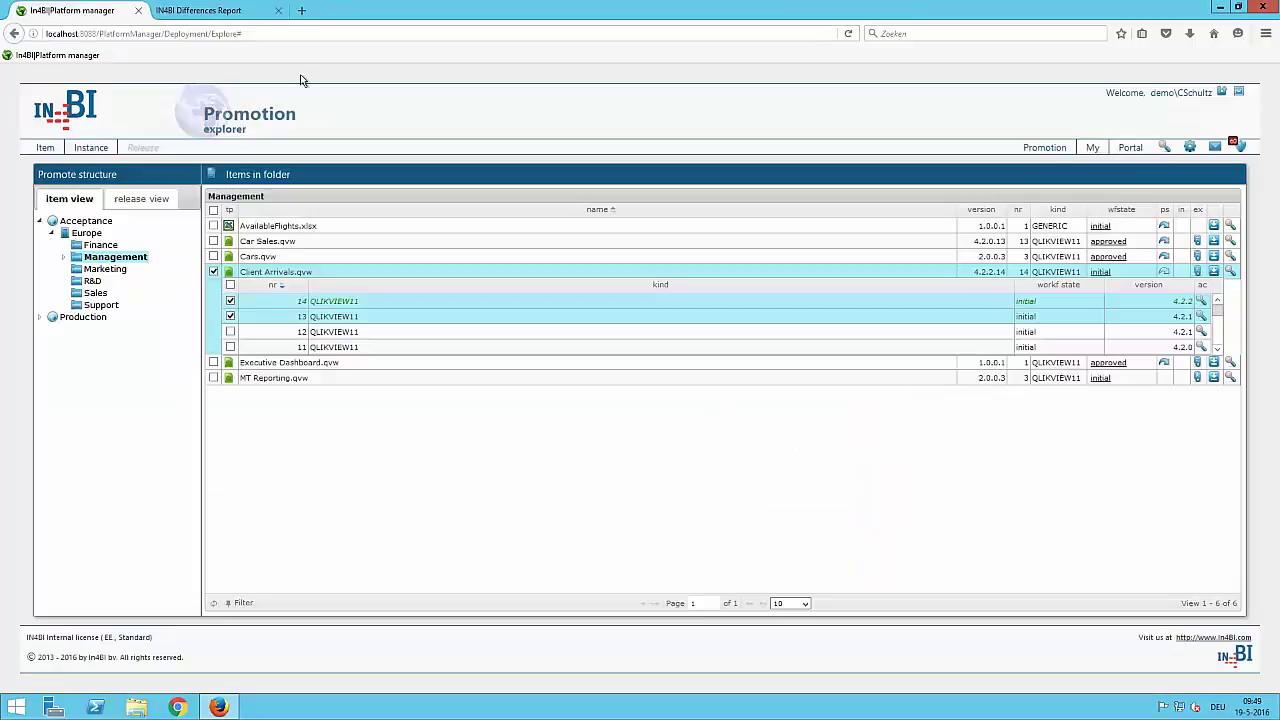
# Step: Collapse the Client Arrivals.qvw instance list and bring up that item's actions
pyautogui.click(1226, 271)
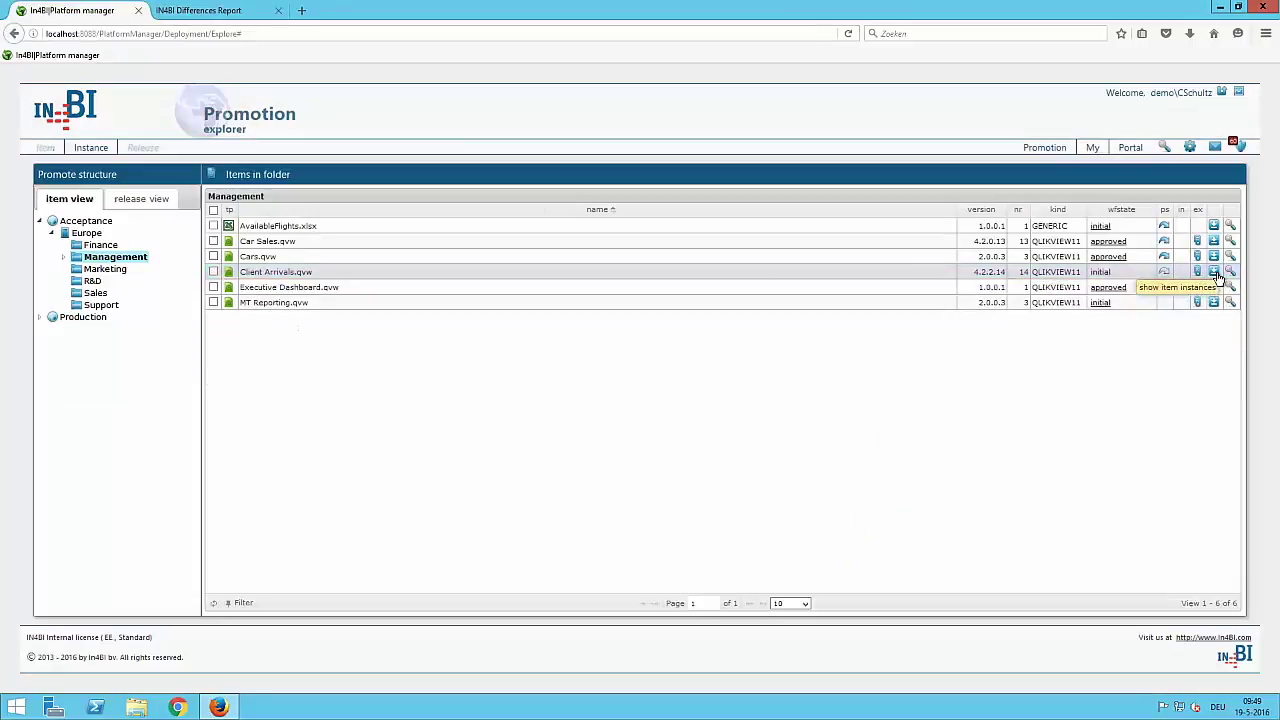
pyautogui.rightClick(541, 276)
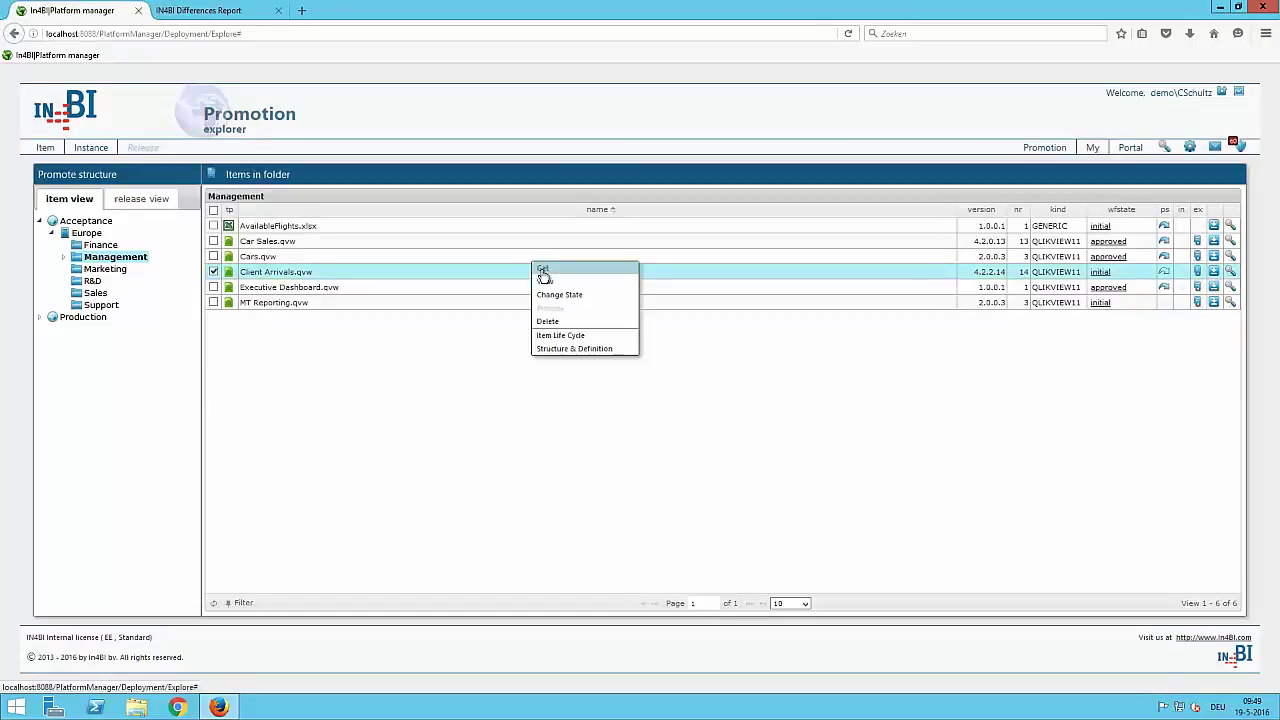
# Step: Change Client Arrivals.qvw's workflow state to approved through the state change form
pyautogui.click(593, 295)
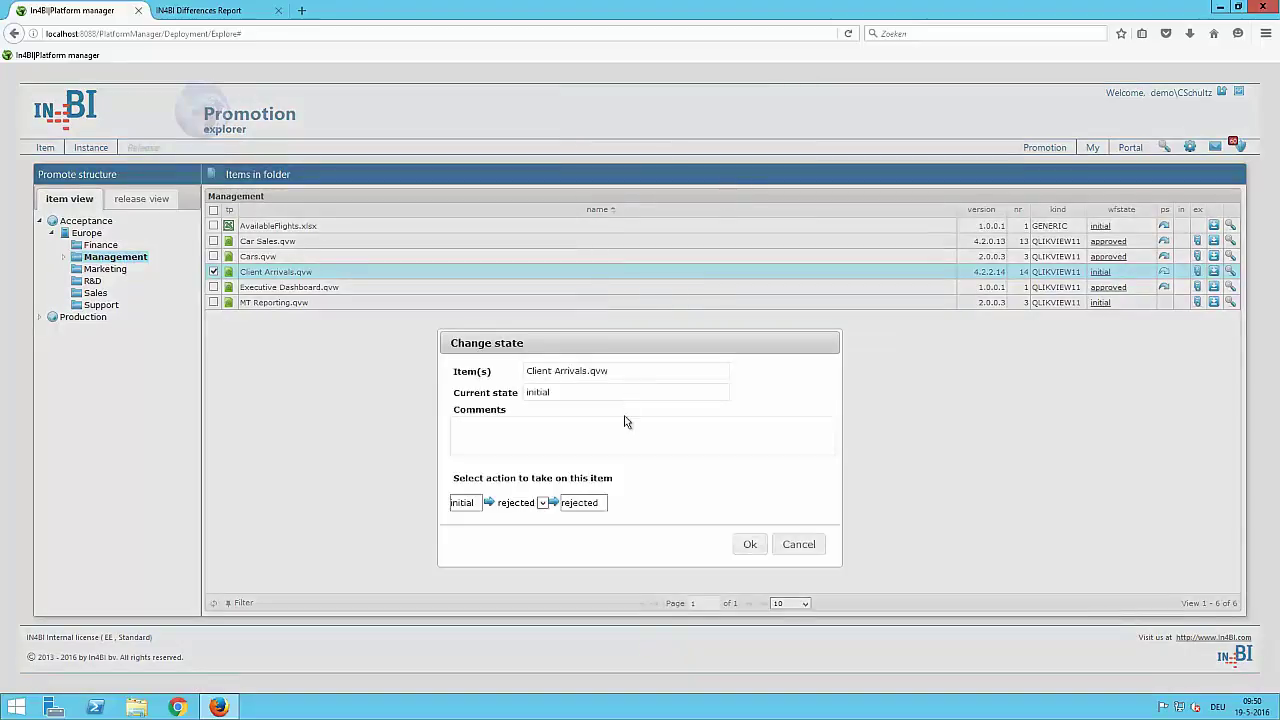
pyautogui.click(600, 434)
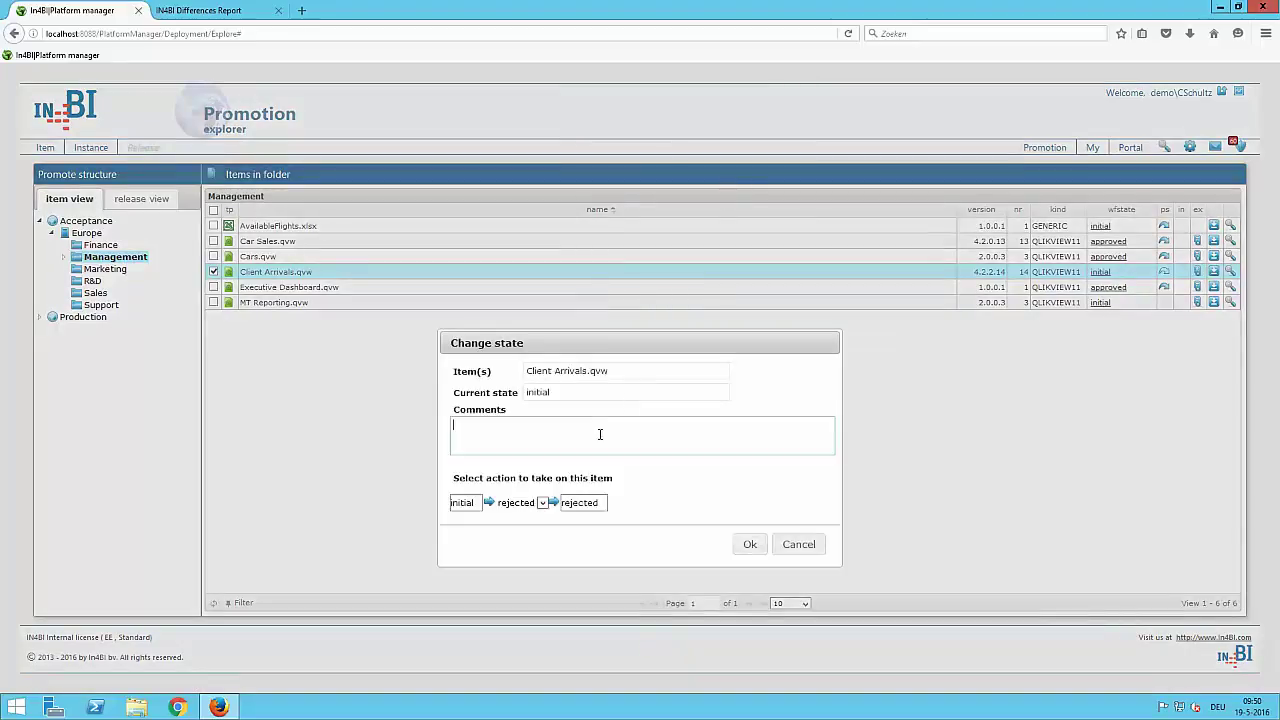
pyautogui.click(545, 505)
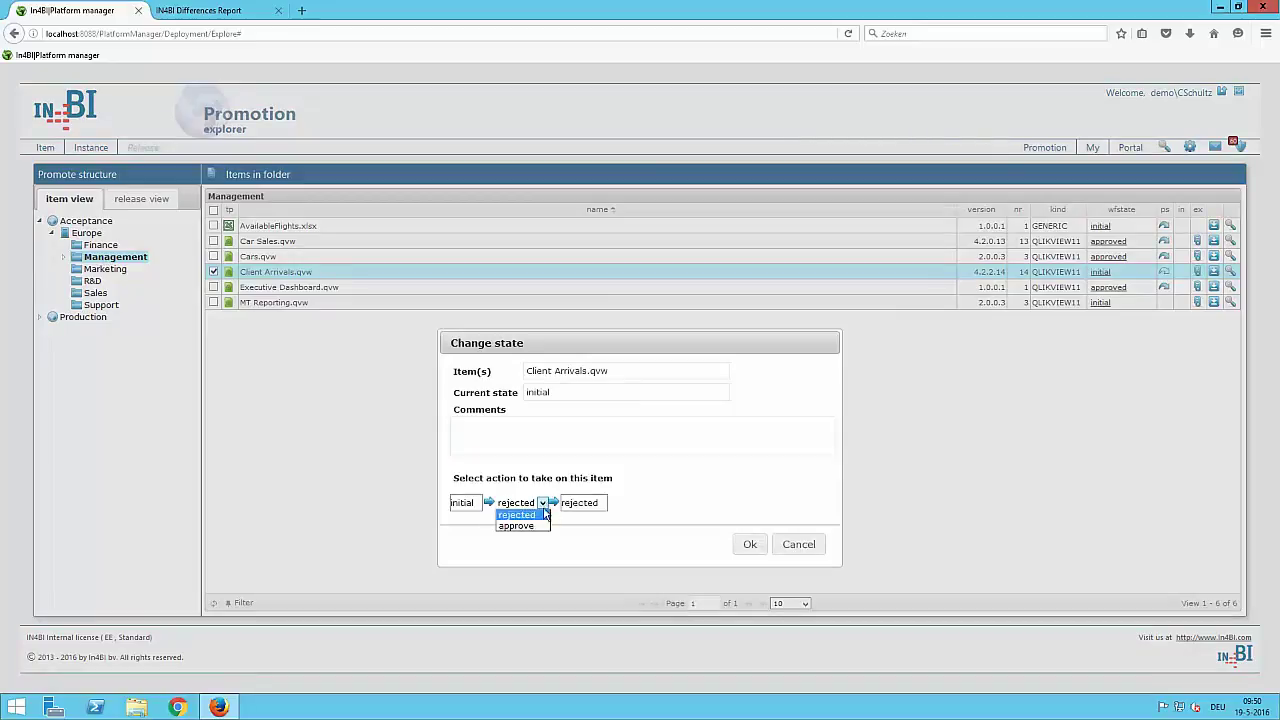
pyautogui.click(536, 527)
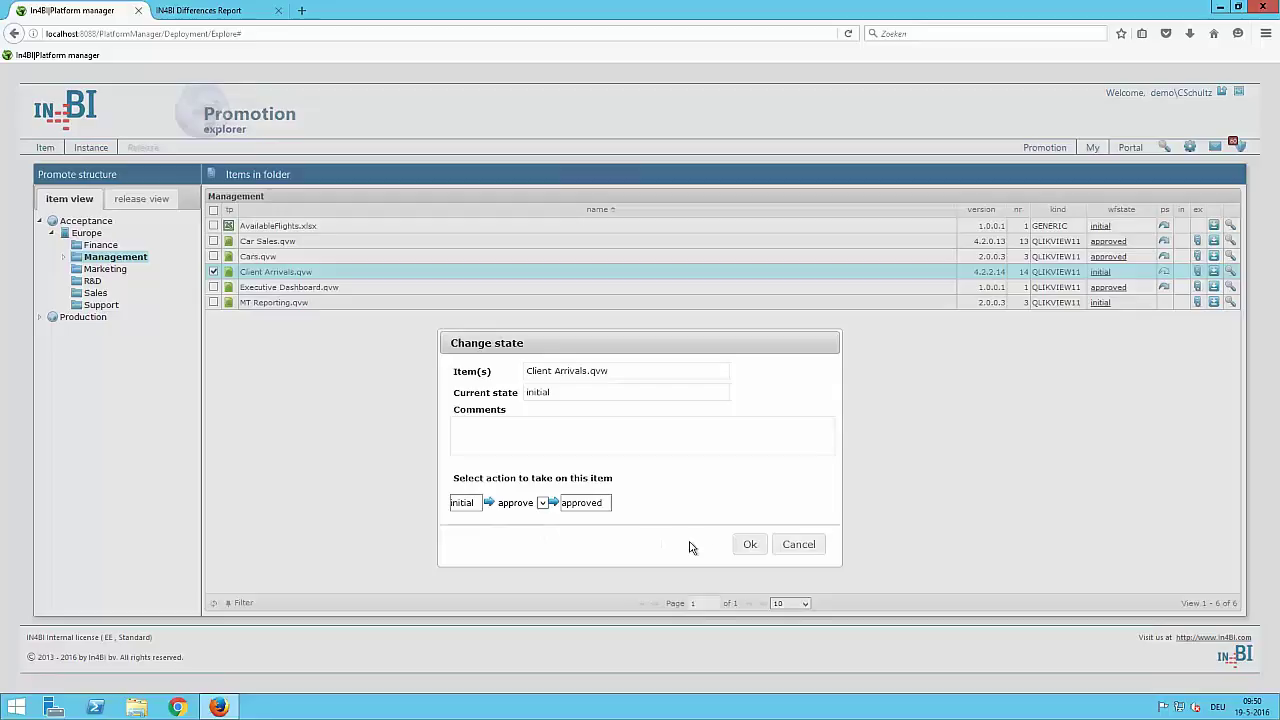
pyautogui.click(750, 544)
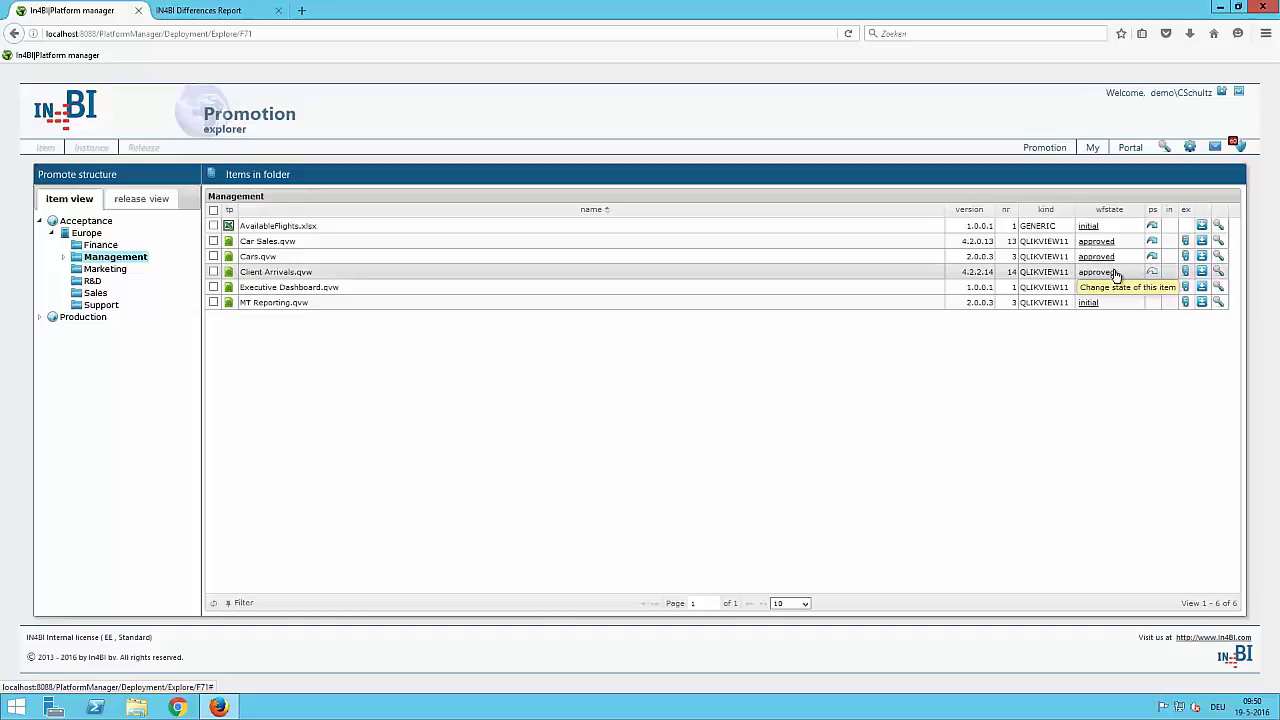
# Step: Promote Client Arrivals.qvw to Production\Europe\Management with auto promote enabled
pyautogui.rightClick(866, 273)
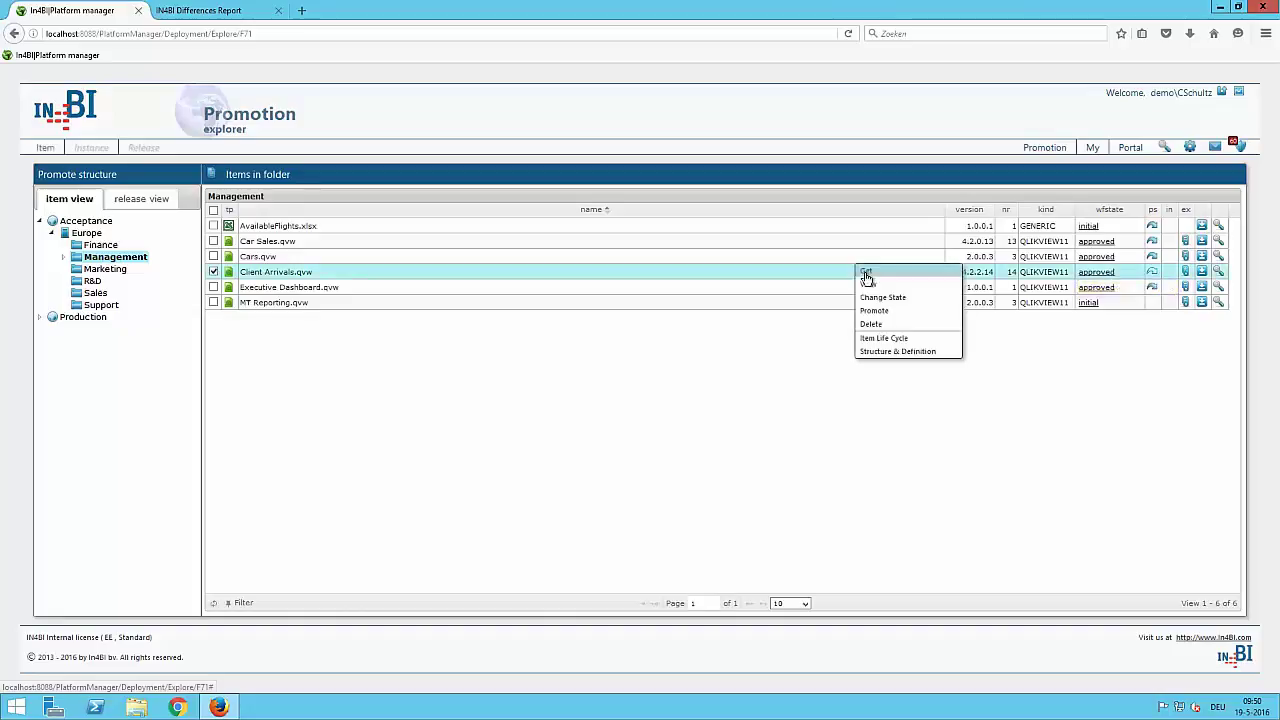
pyautogui.click(907, 319)
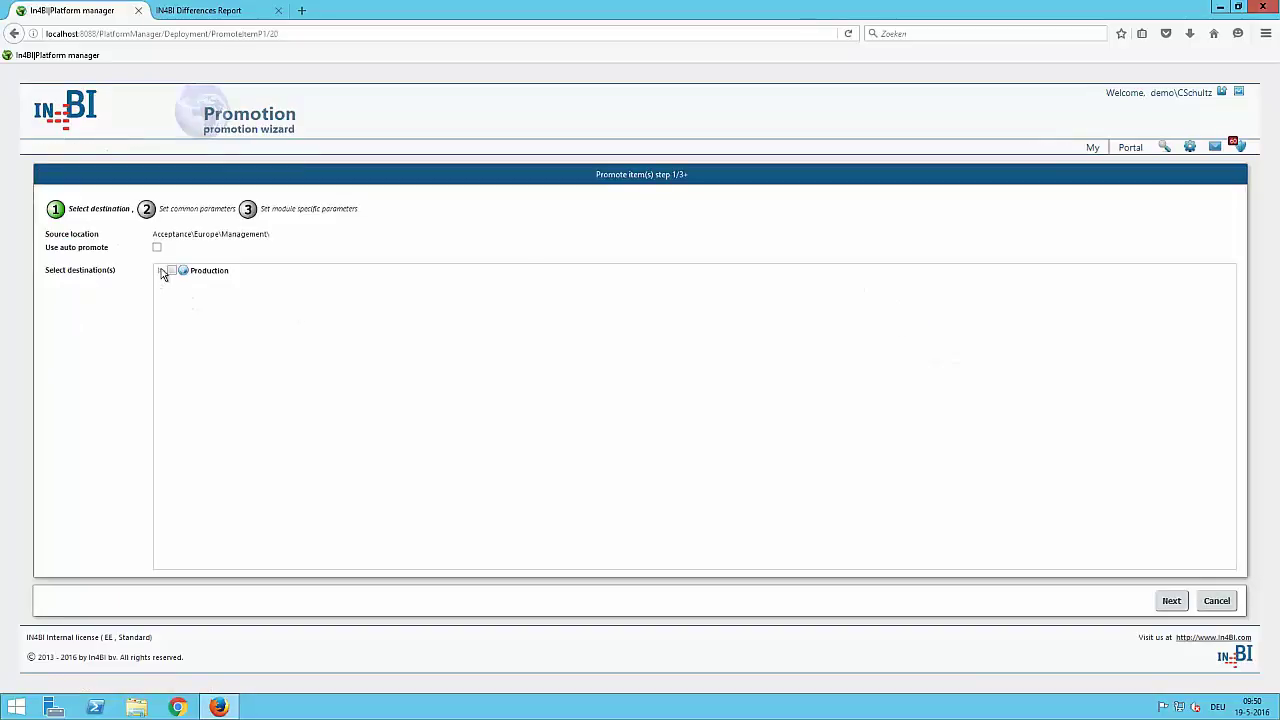
pyautogui.click(161, 271)
pyautogui.click(172, 284)
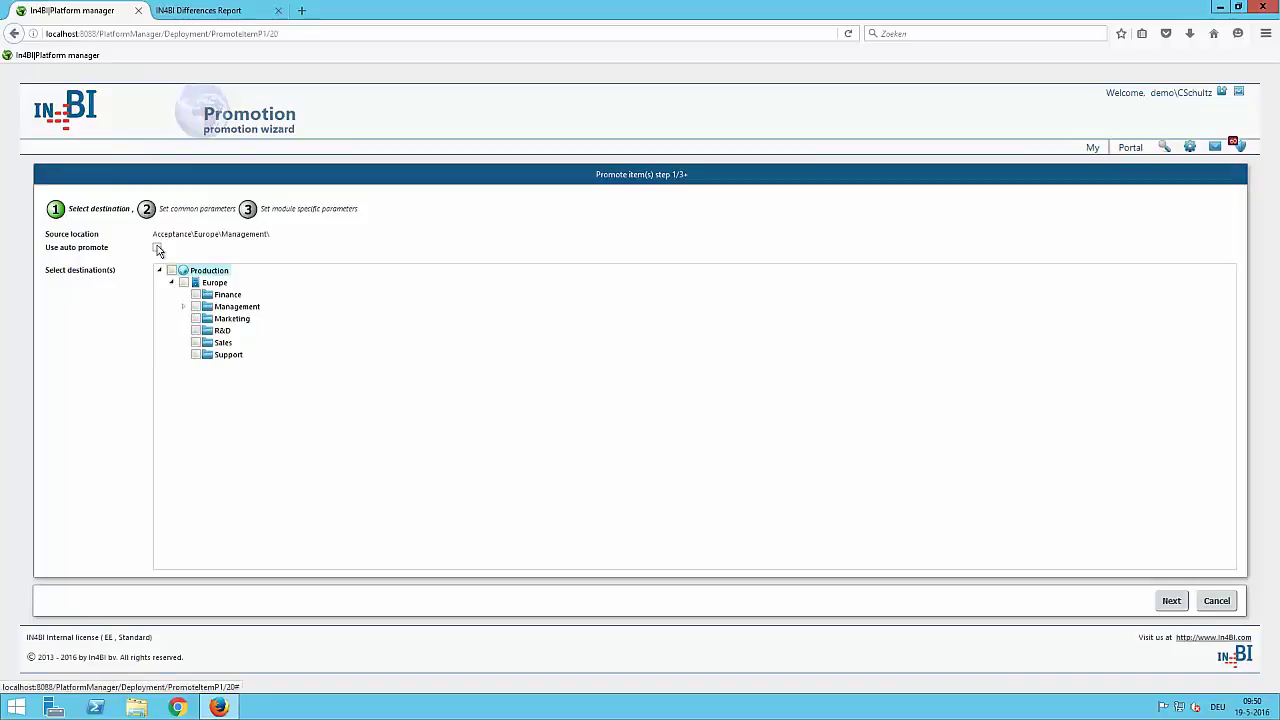
pyautogui.click(157, 248)
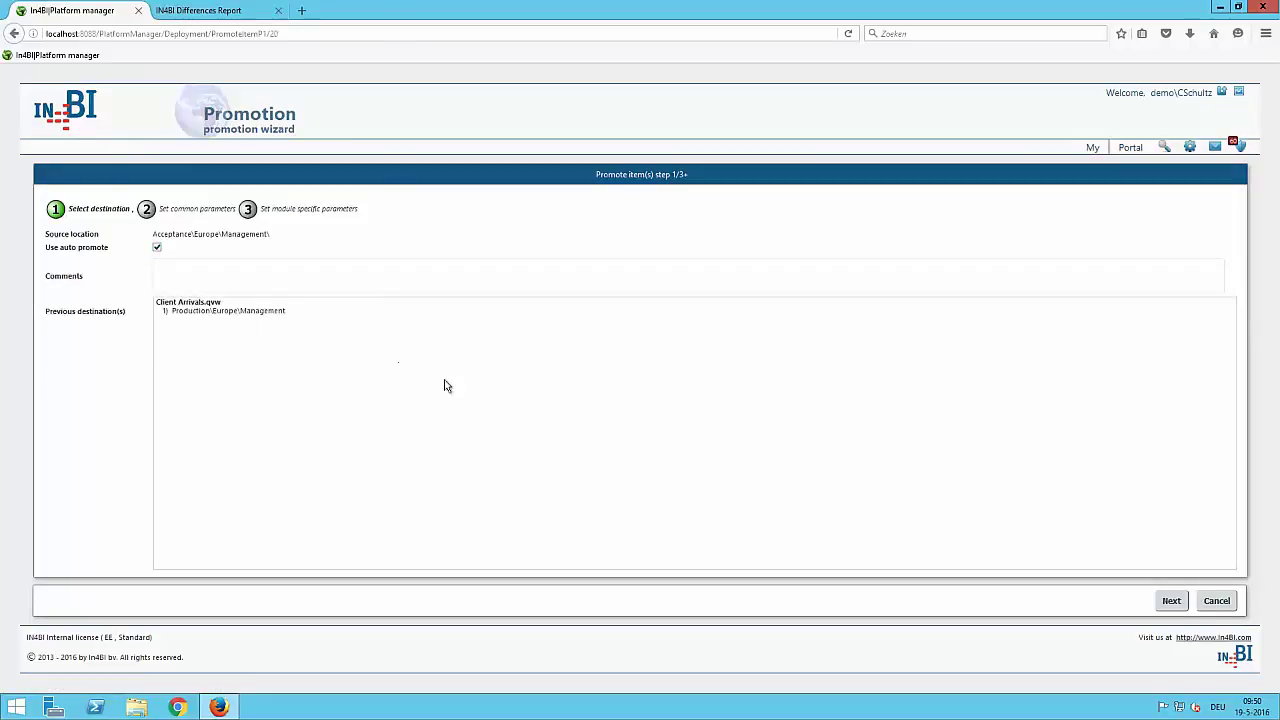
pyautogui.click(1160, 600)
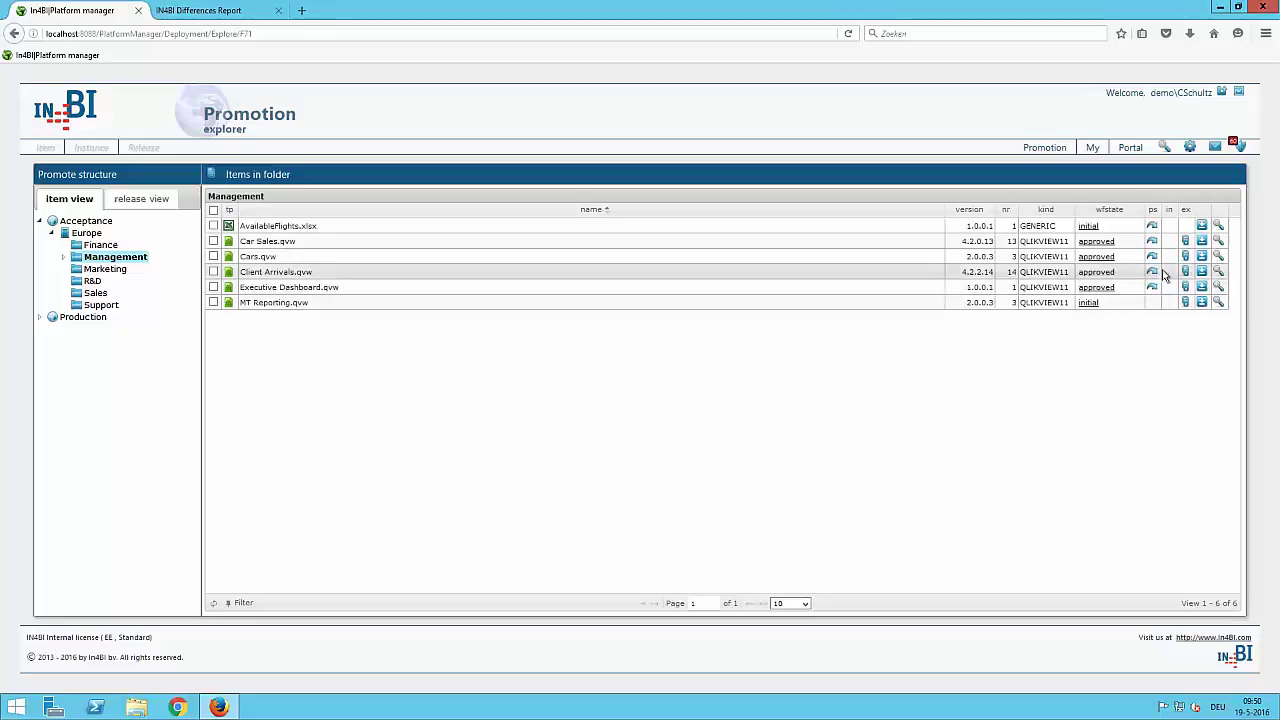
pyautogui.moveTo(1156, 277)
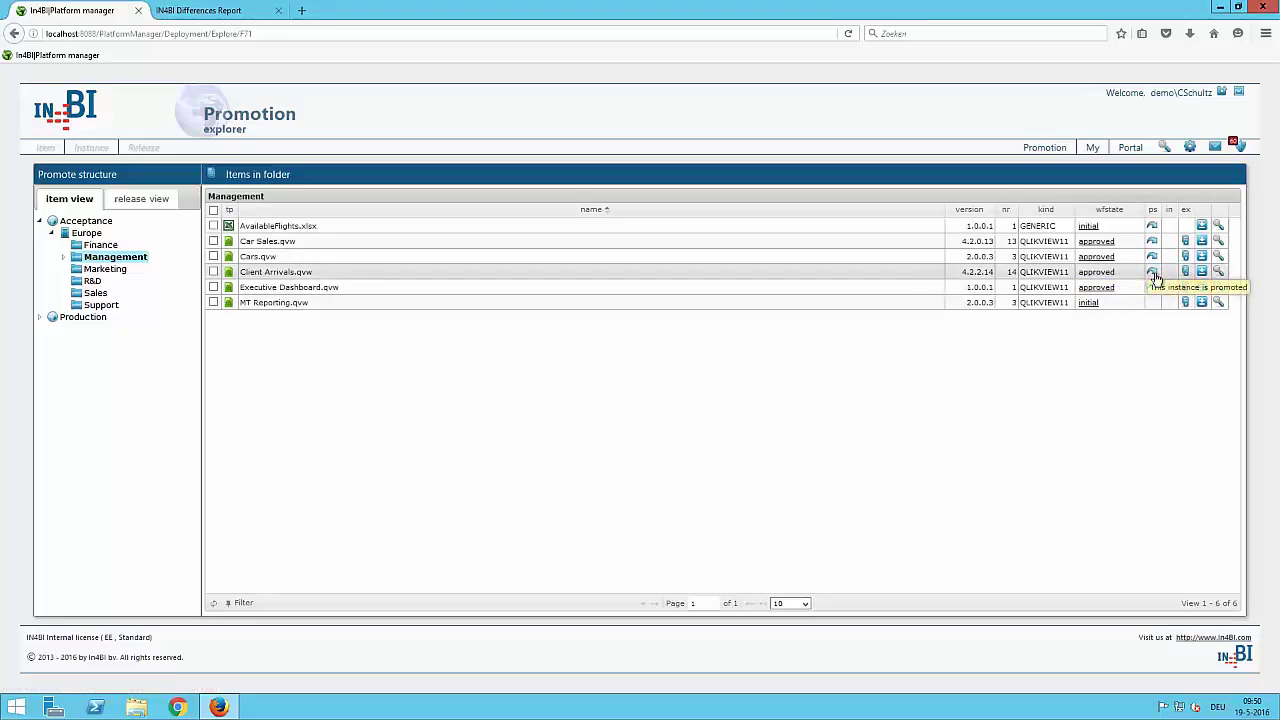
pyautogui.click(1155, 276)
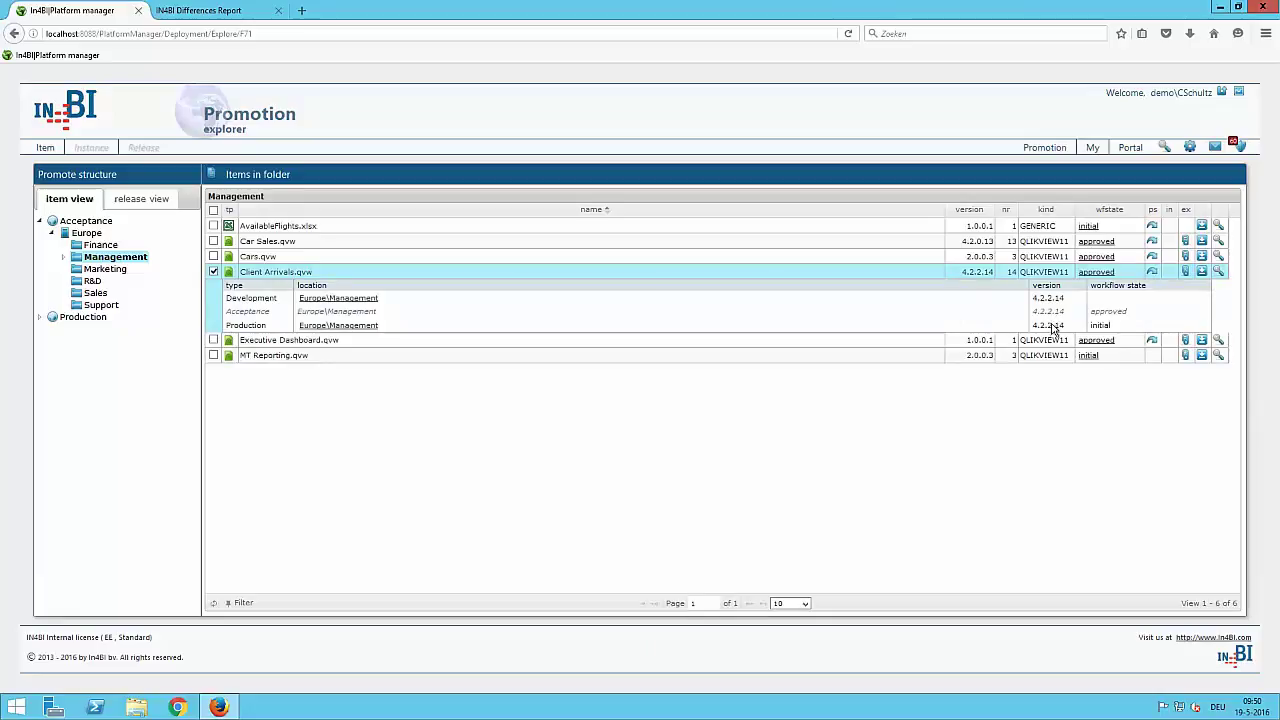
pyautogui.click(1153, 274)
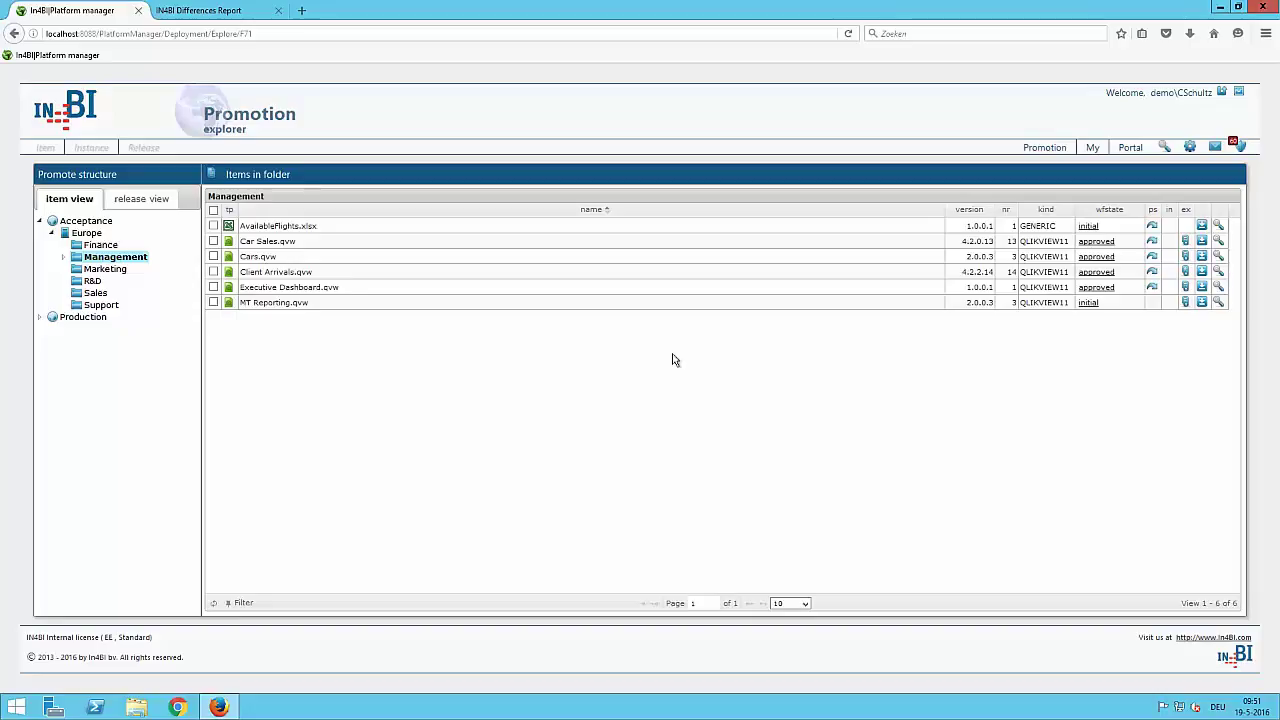
# Step: In Production > Europe > Management, list Client Arrivals.qvw's instances and bring up actions for instance 9
pyautogui.click(40, 317)
pyautogui.click(51, 329)
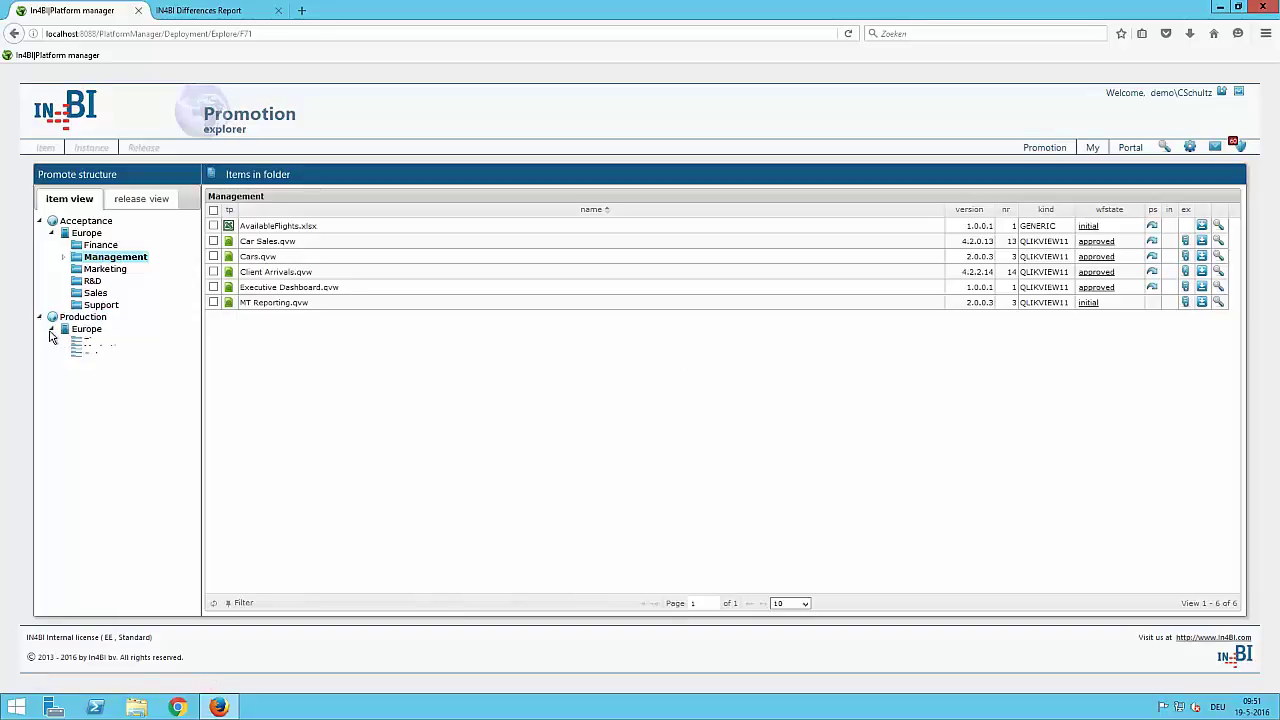
pyautogui.click(108, 354)
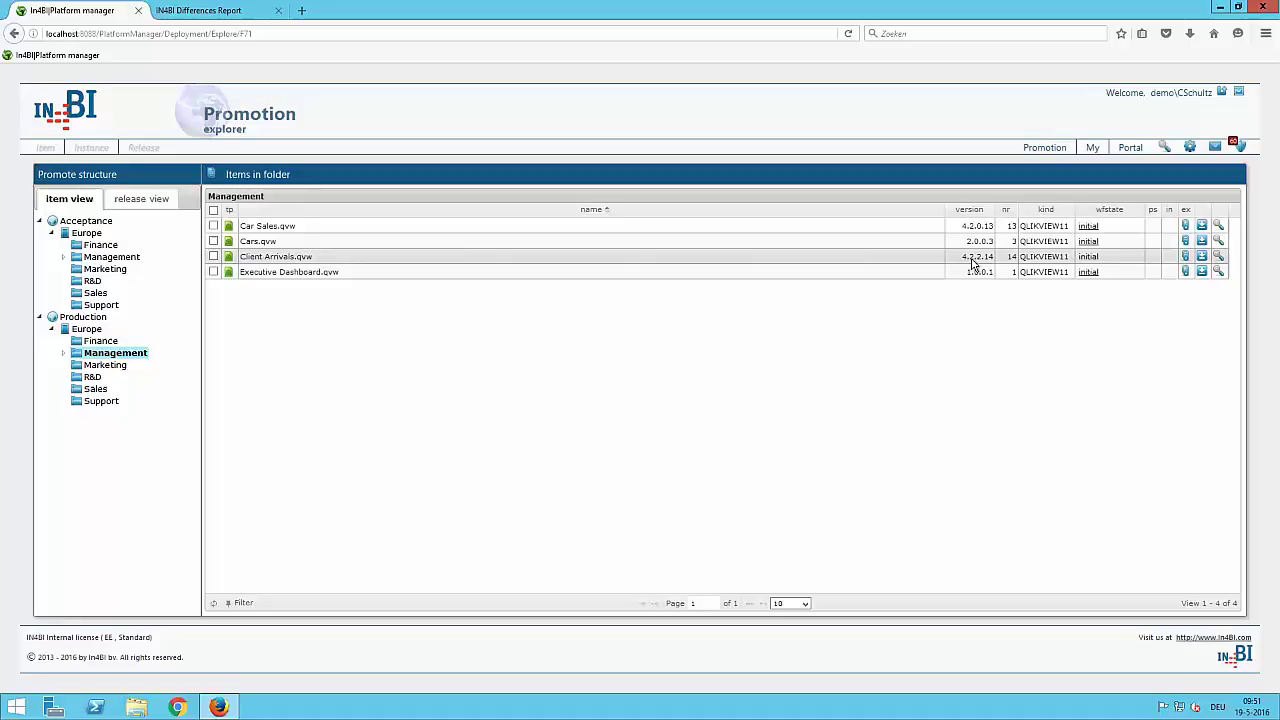
pyautogui.click(1203, 258)
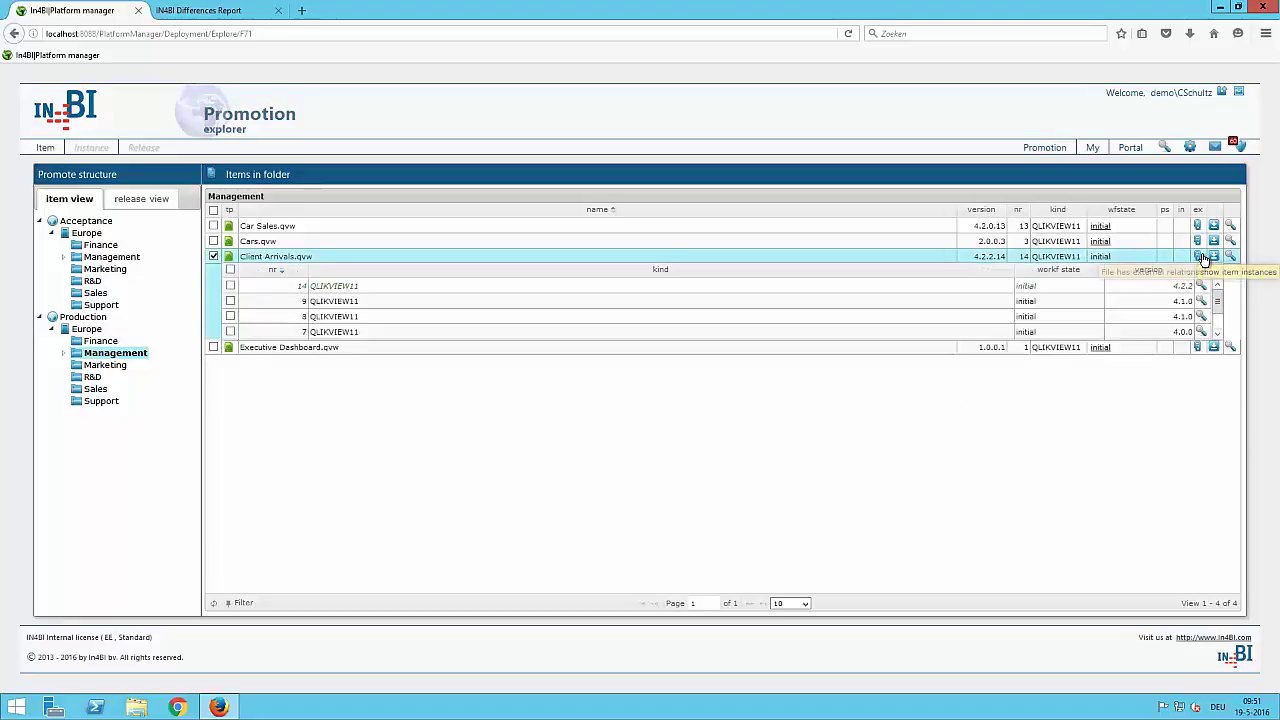
pyautogui.click(230, 301)
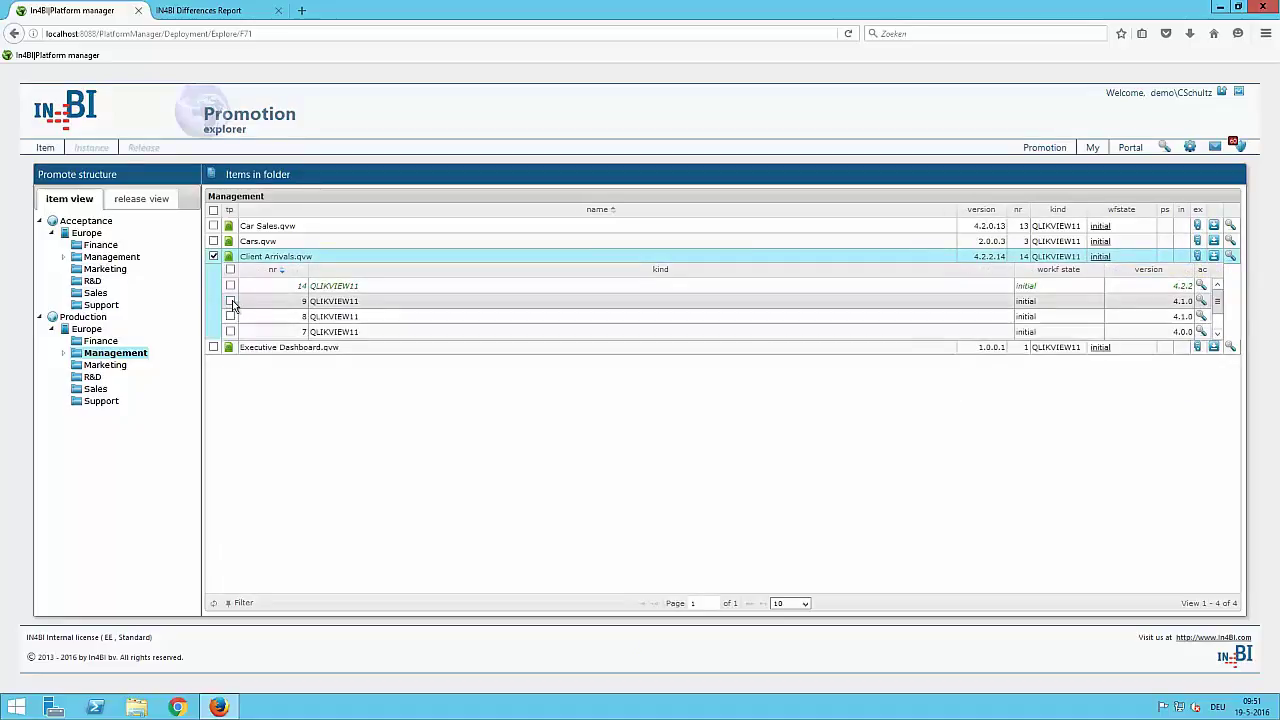
pyautogui.rightClick(324, 307)
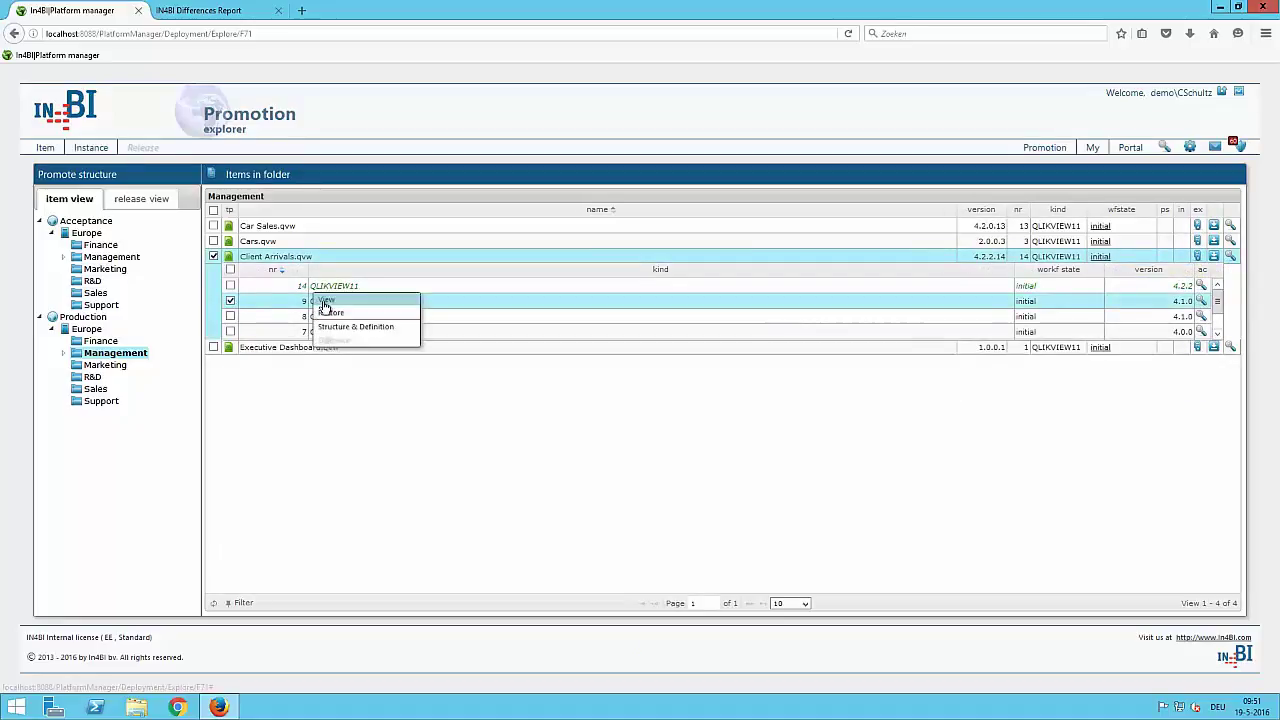
# Step: Restore Client Arrivals.qvw on Production to instance 9, version 4.1.0.9
pyautogui.click(343, 315)
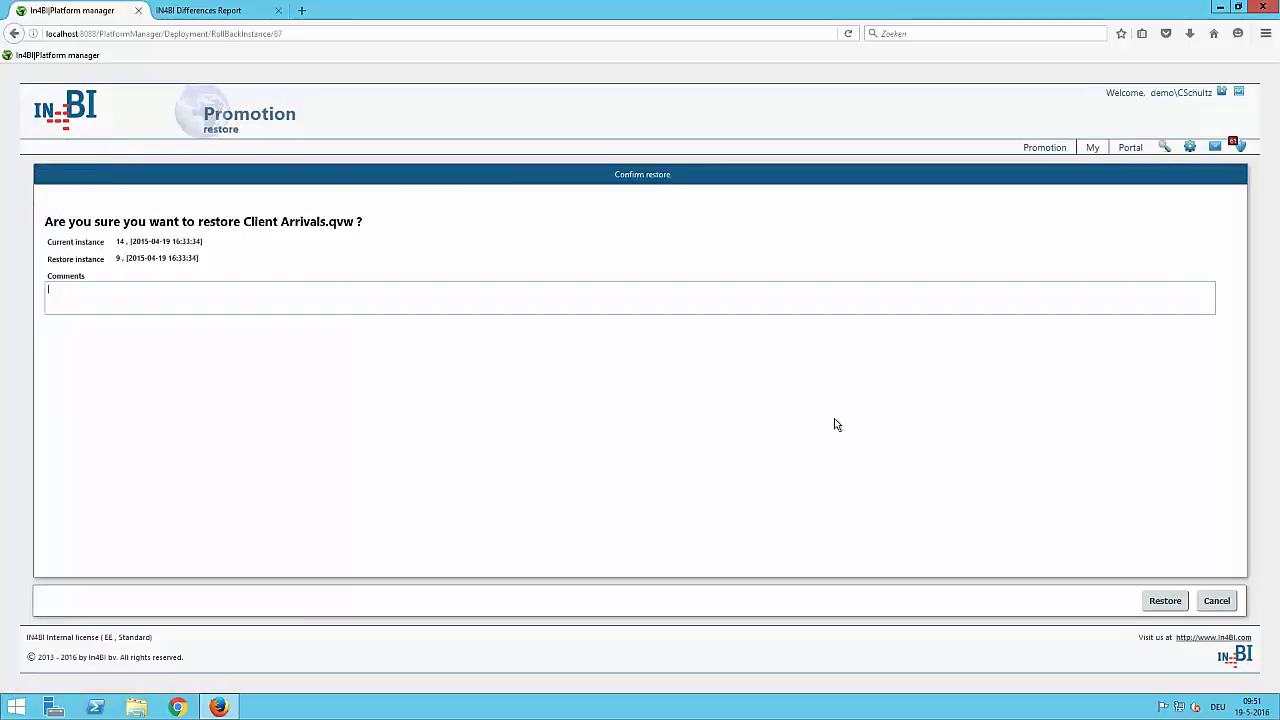
pyautogui.click(1162, 601)
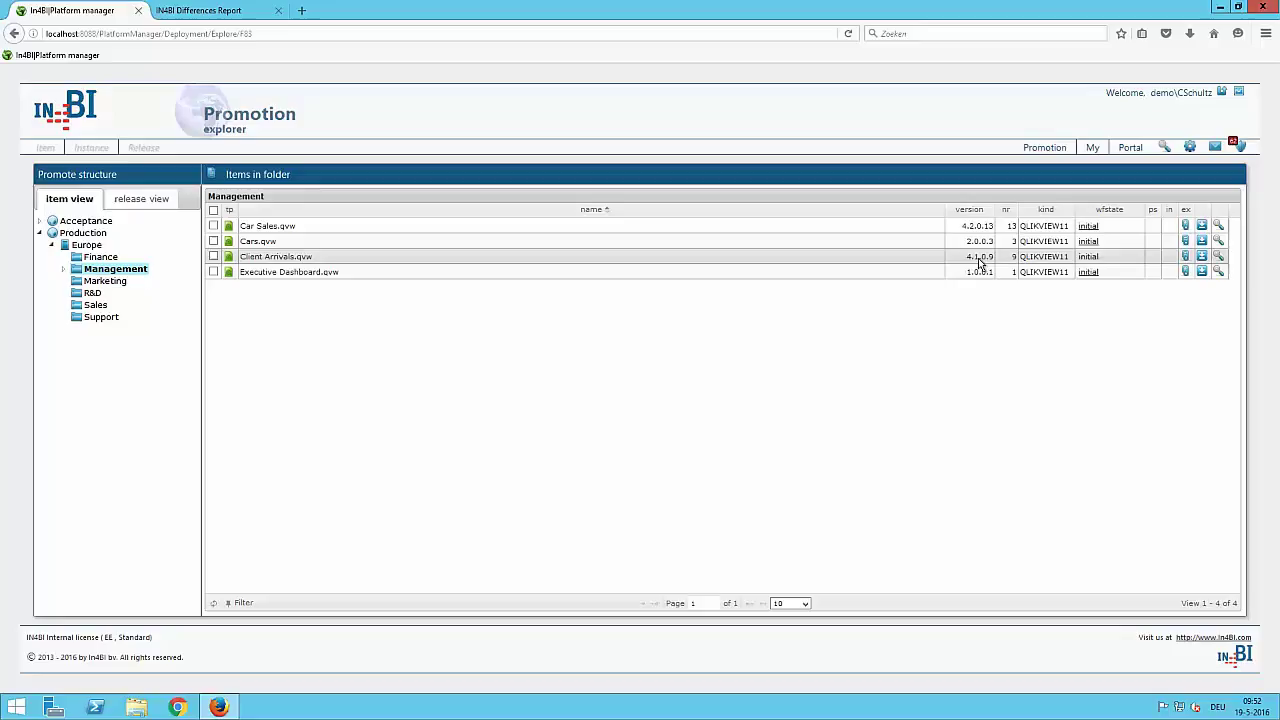
# Step: Switch to the release view and list the releases in Acceptance > Europe > Management
pyautogui.click(127, 201)
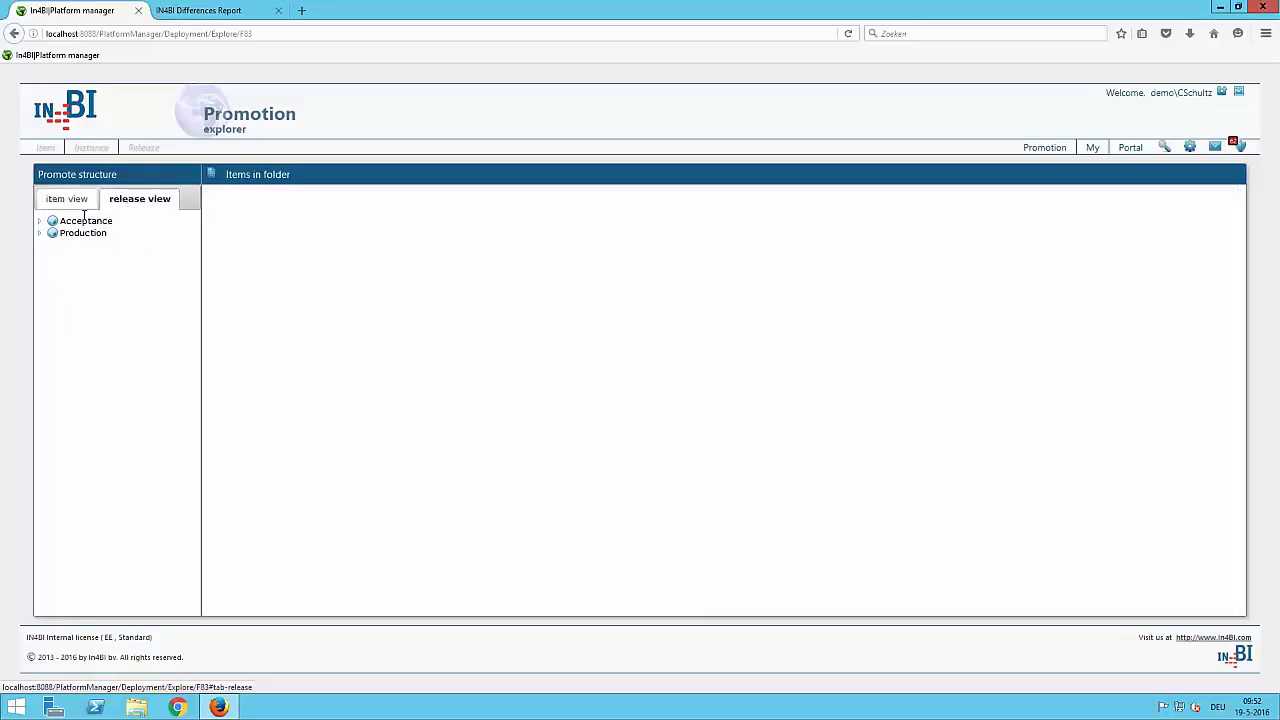
pyautogui.click(40, 222)
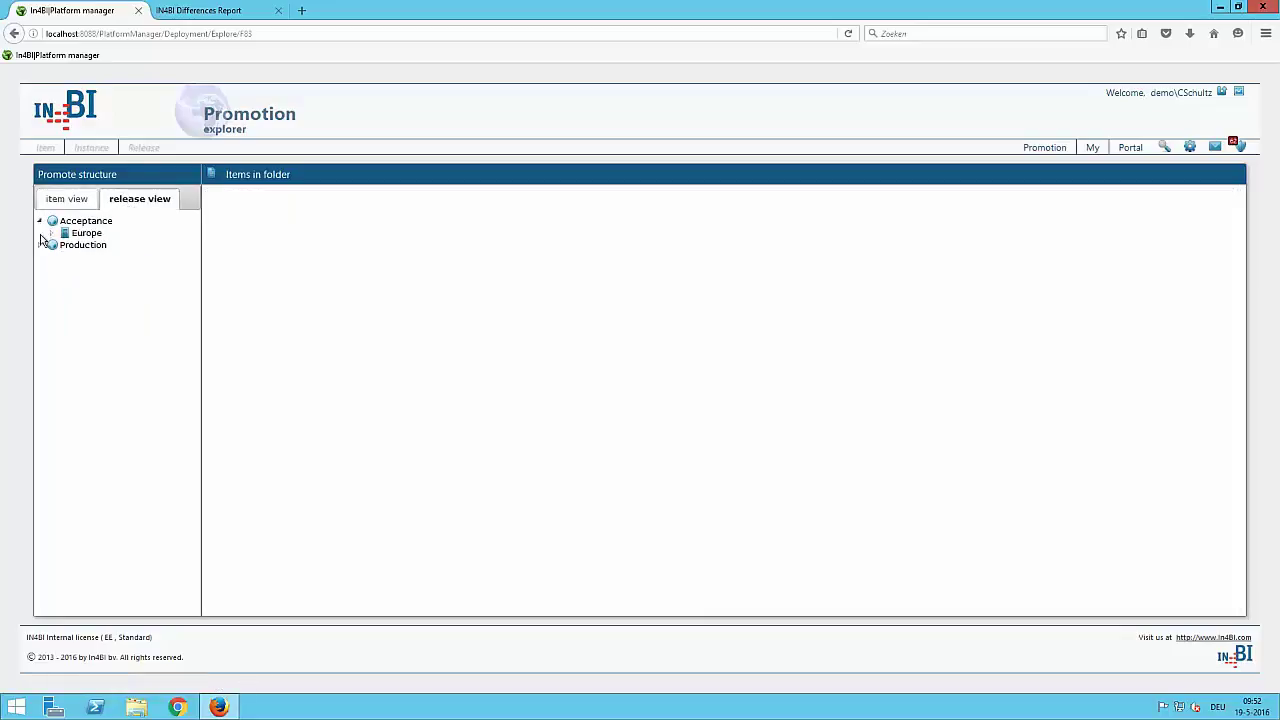
pyautogui.click(51, 233)
pyautogui.click(105, 257)
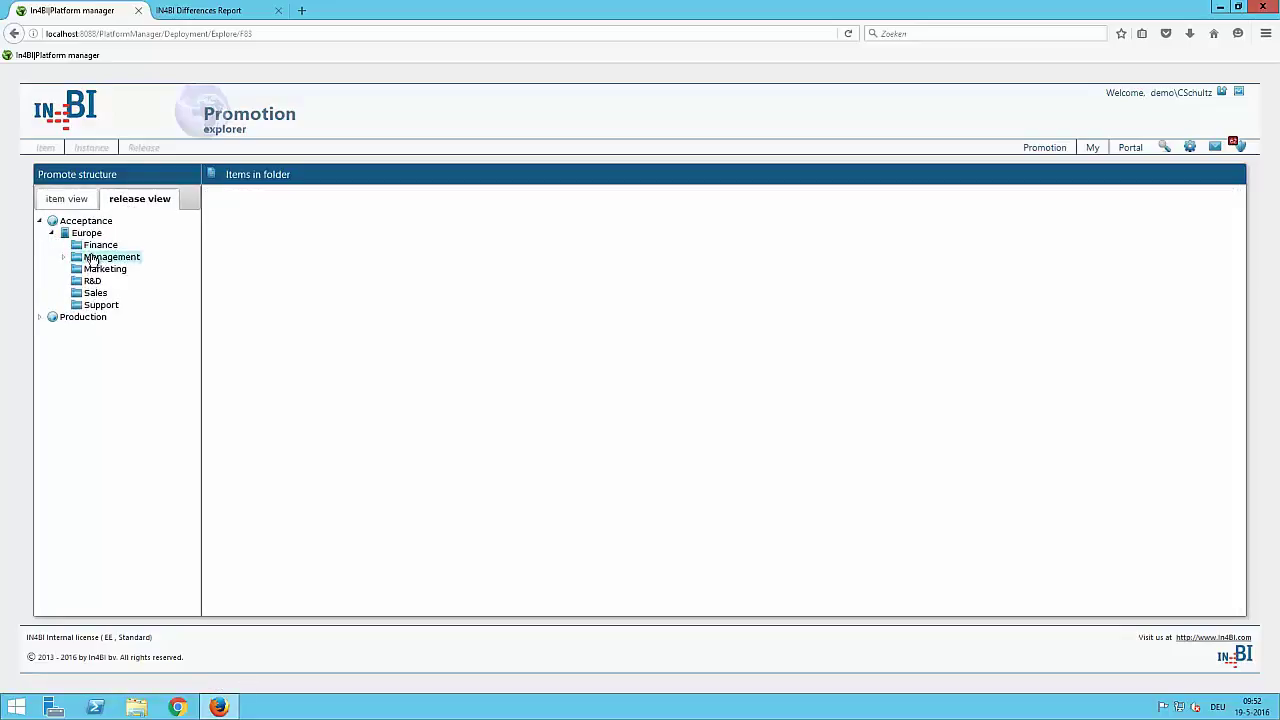